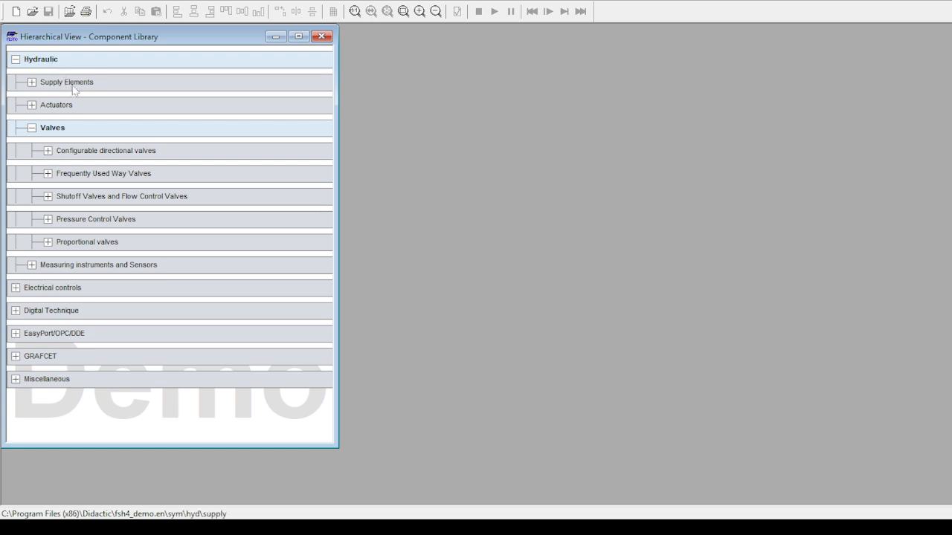
Examine the hydraulic Supply Elements and Actuators in the component library
click(74, 89)
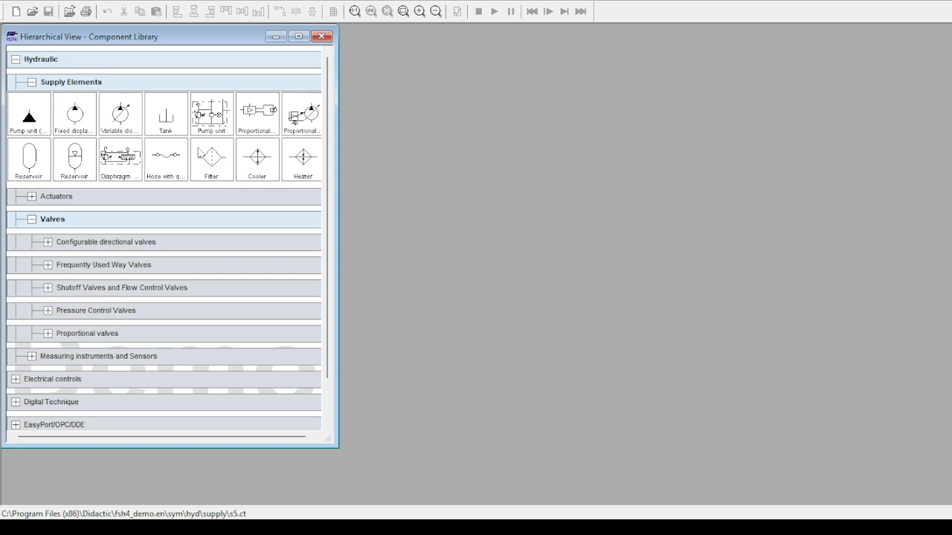
click(71, 81)
click(68, 105)
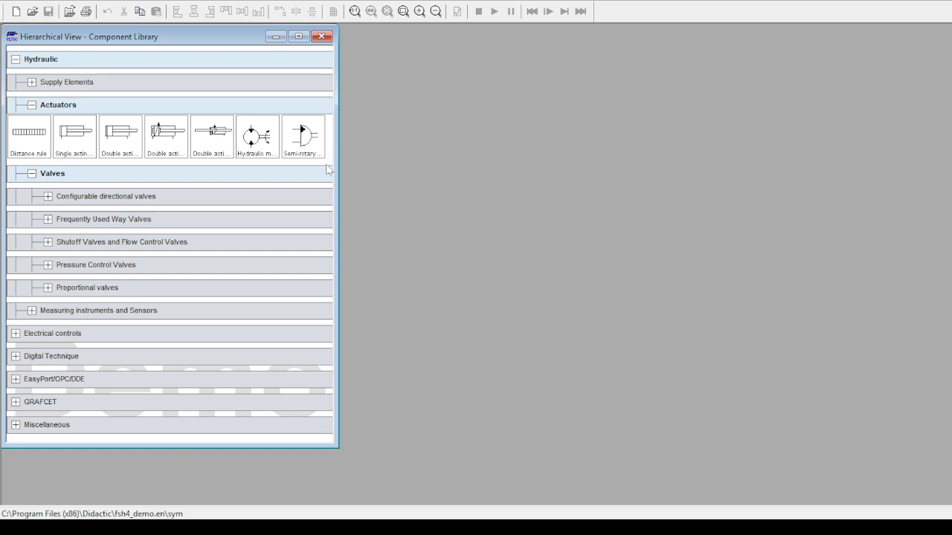
click(58, 106)
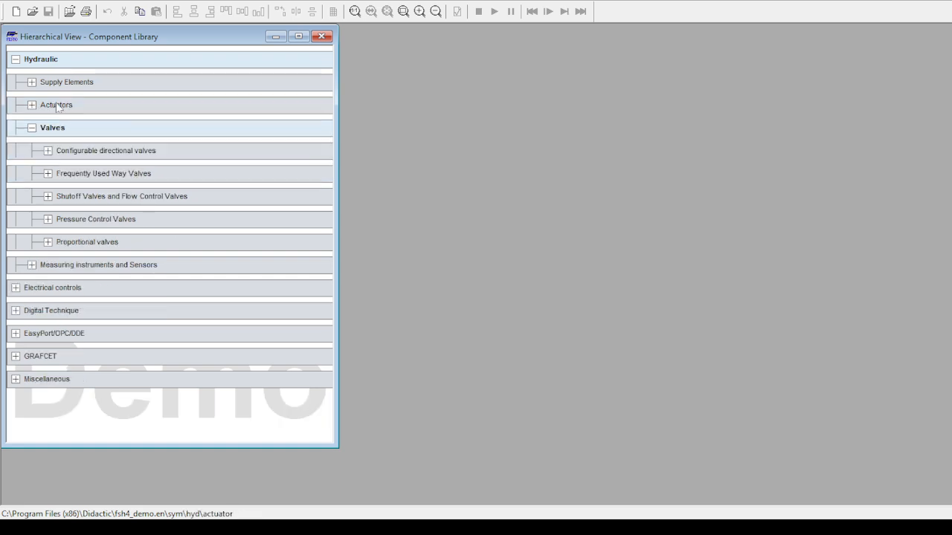
Examine the configurable directional valves in the hydraulic Valves category
click(54, 130)
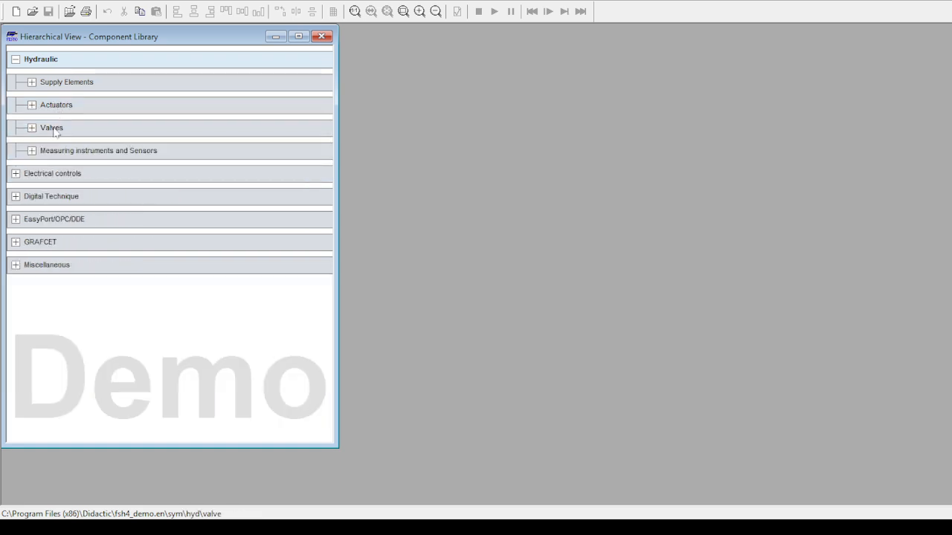
click(54, 130)
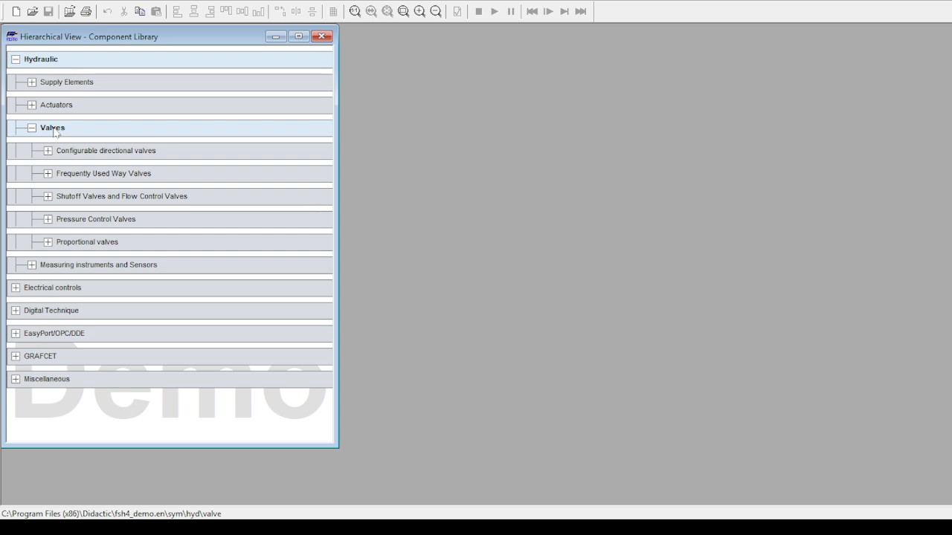
click(76, 156)
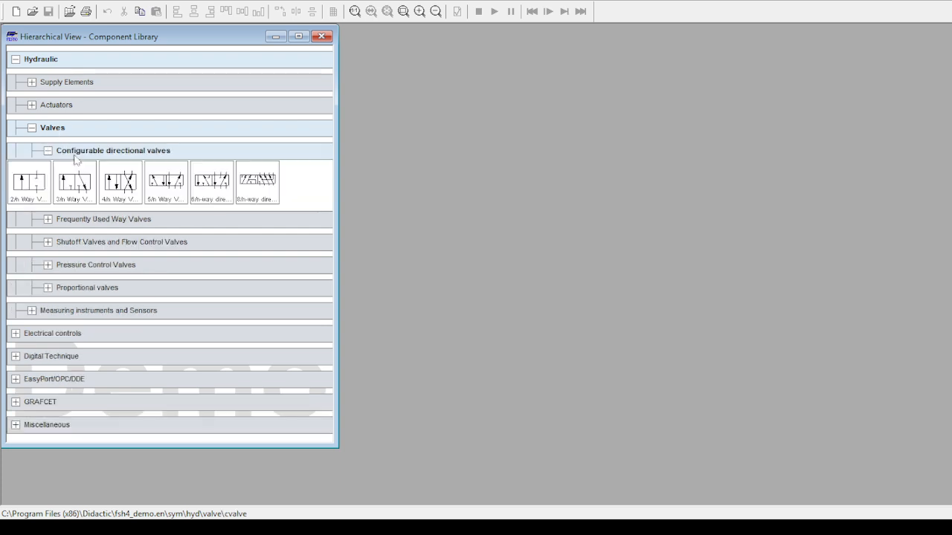
click(76, 155)
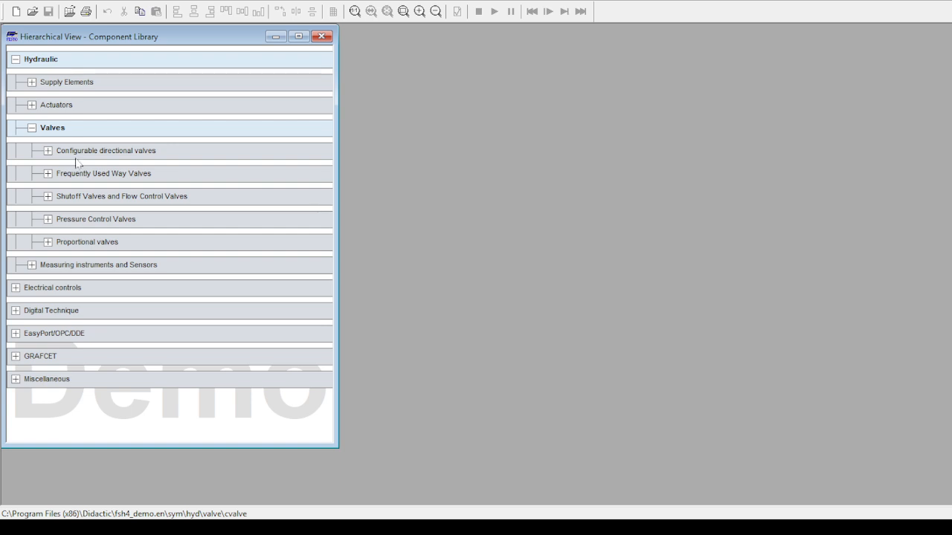
Examine the mechanically operated and solenoid operated valves among the Frequently Used Way Valves
click(81, 175)
click(82, 175)
click(82, 174)
click(88, 199)
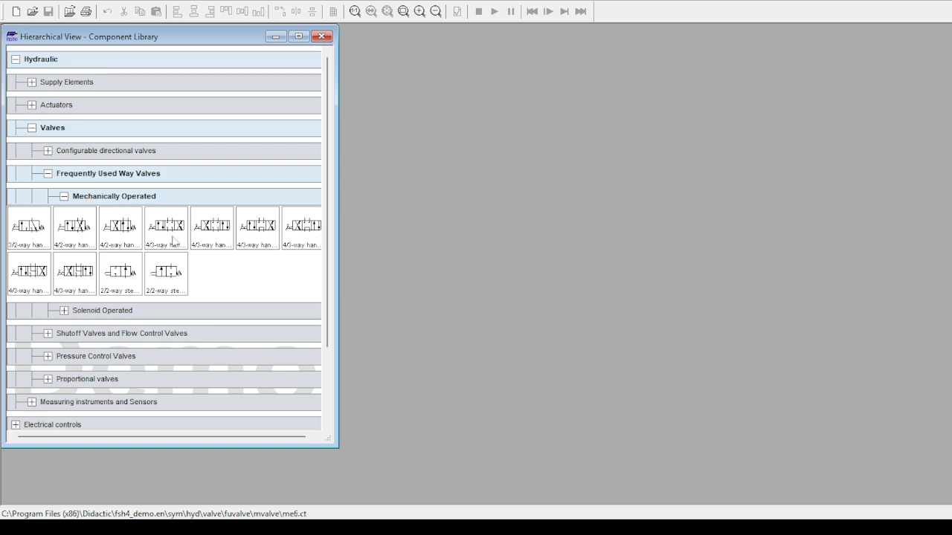
click(89, 197)
click(92, 220)
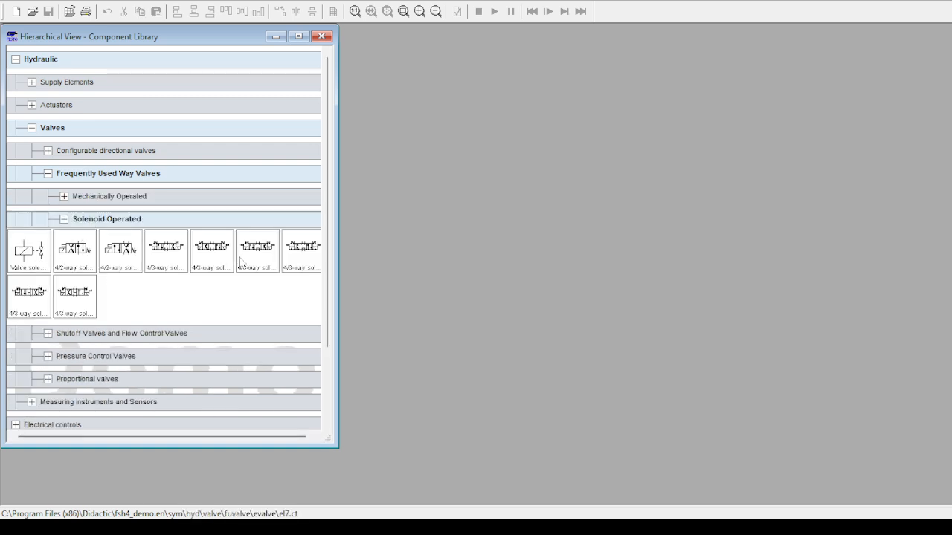
click(125, 223)
Examine the Shutoff Valves and Flow Control Valves, and the Pressure Control Valves
click(79, 246)
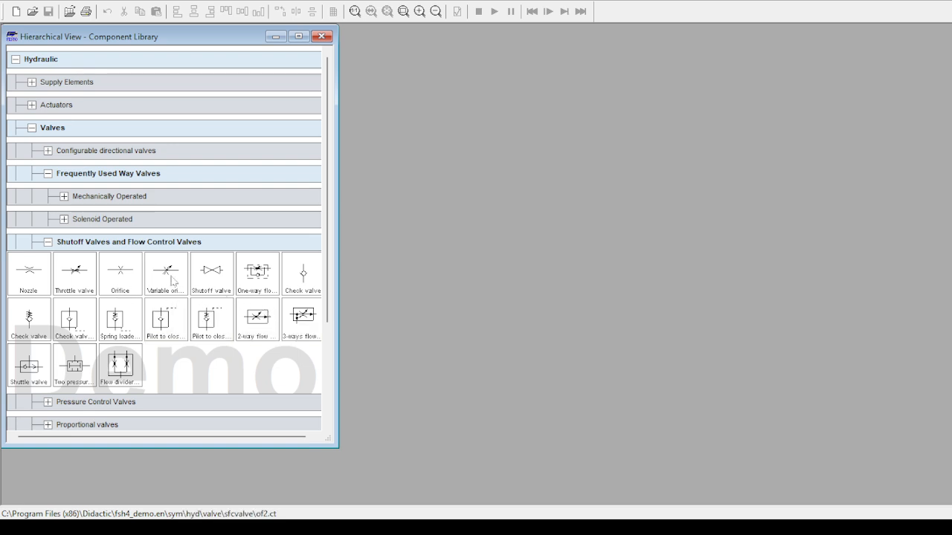
click(121, 243)
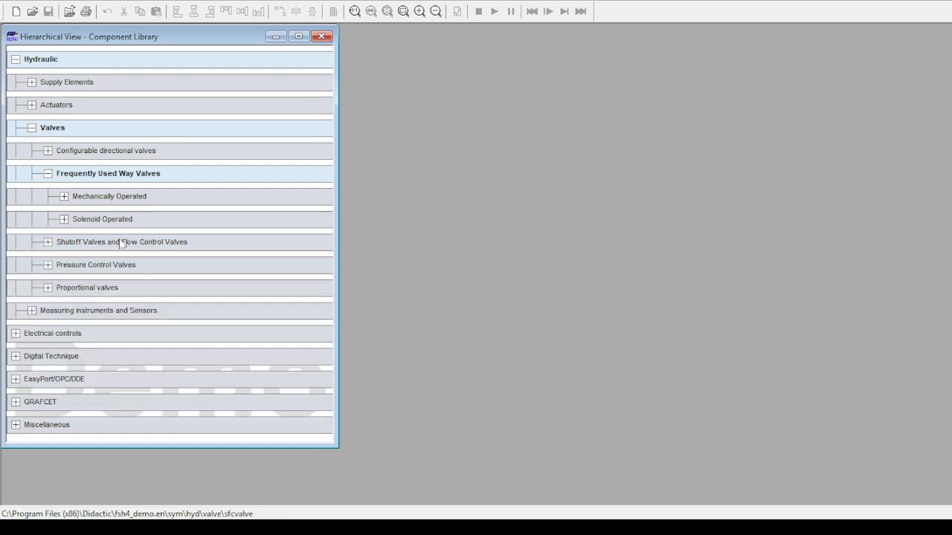
click(79, 267)
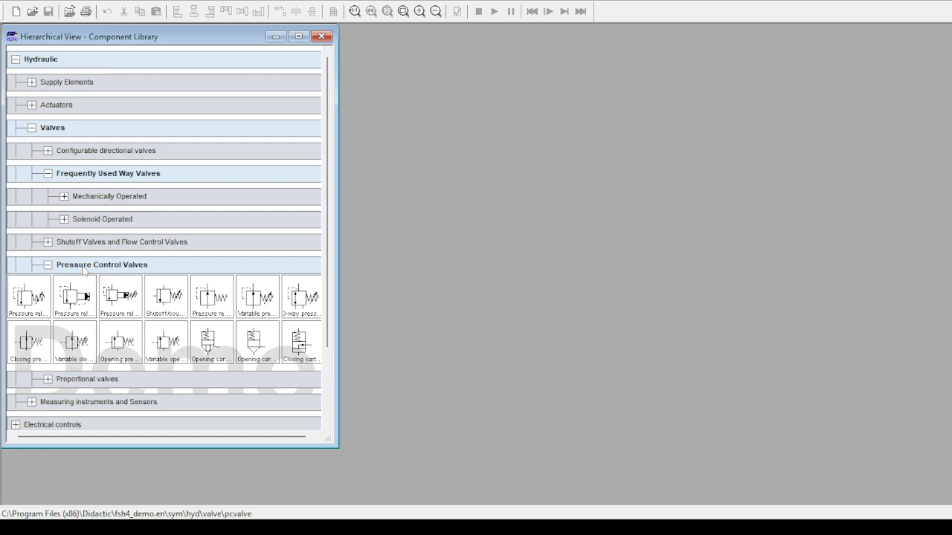
click(83, 268)
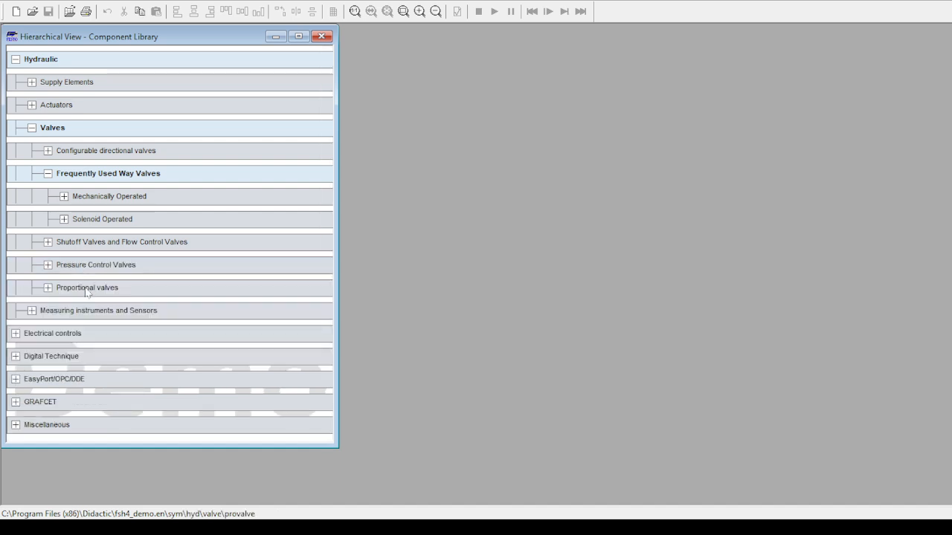
Examine the hydraulic Proportional valves and the hydraulic Measuring instruments and Sensors
click(87, 289)
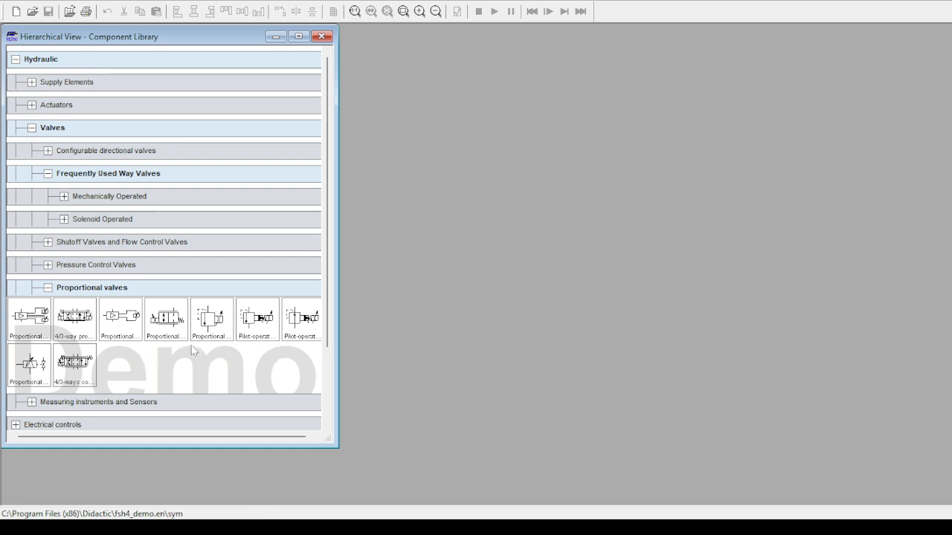
click(101, 290)
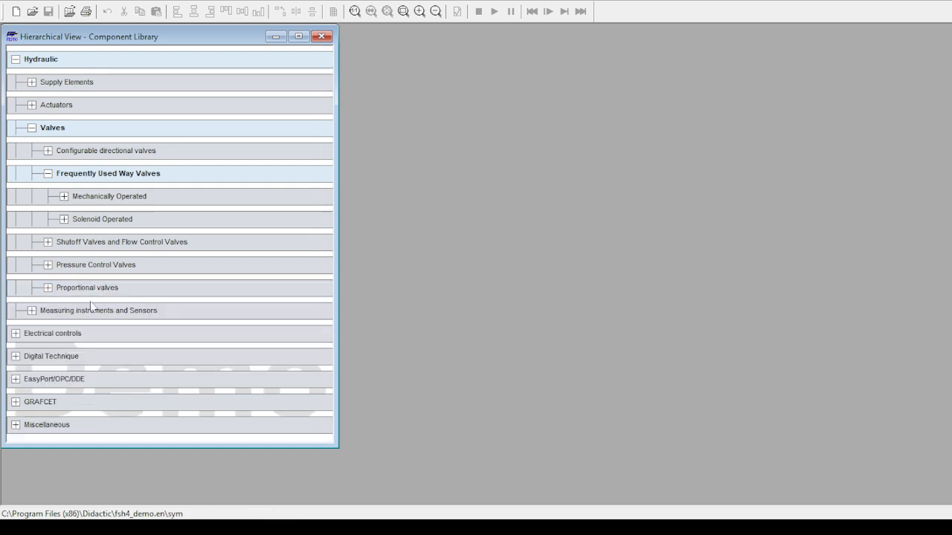
click(77, 316)
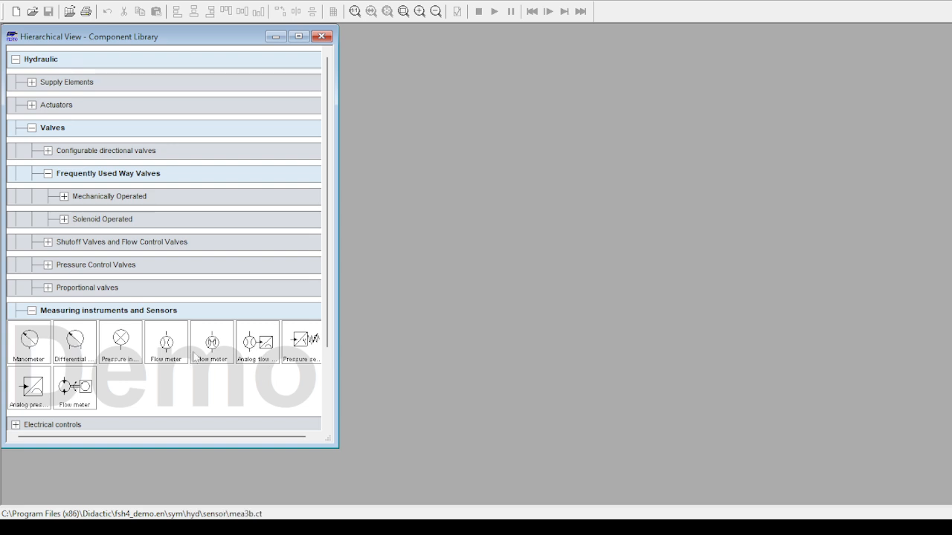
click(86, 314)
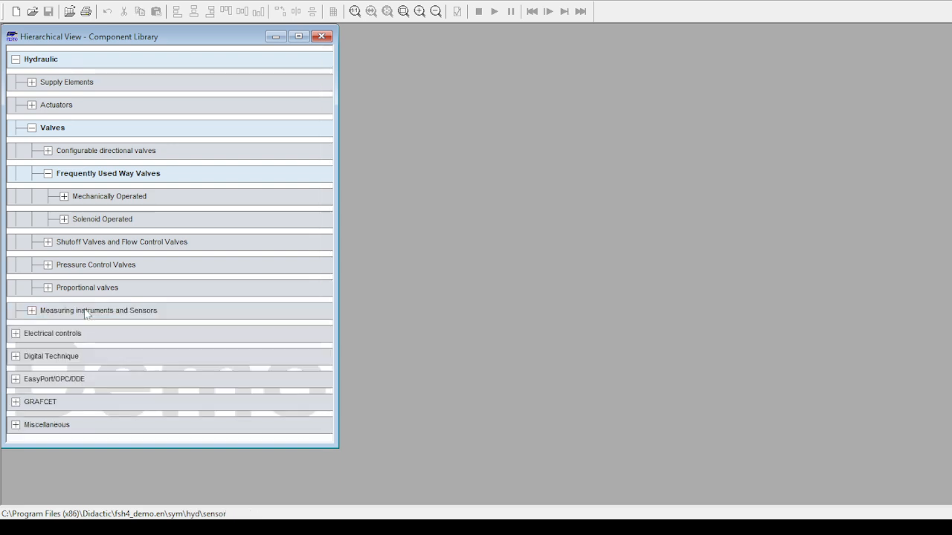
Examine the Actuators and Power Supply components in the Electrical controls category
click(53, 334)
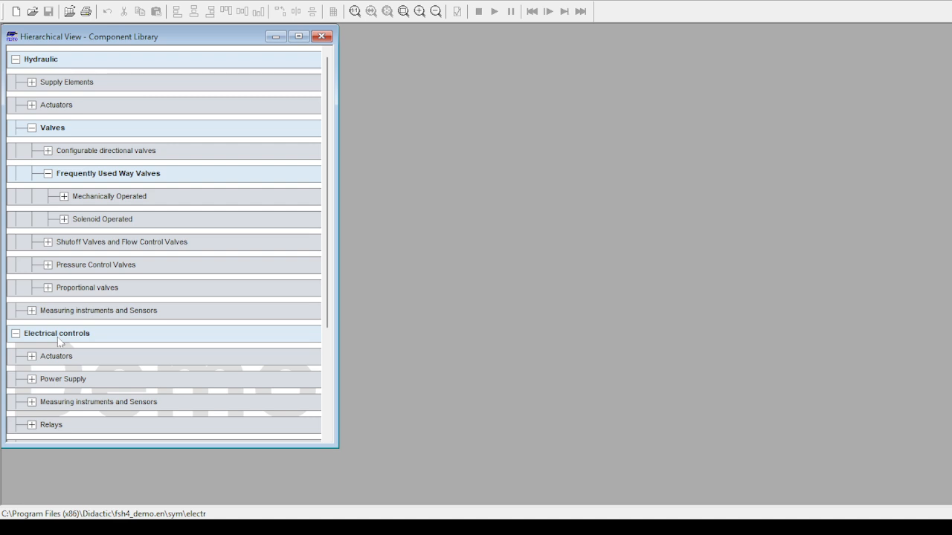
click(62, 358)
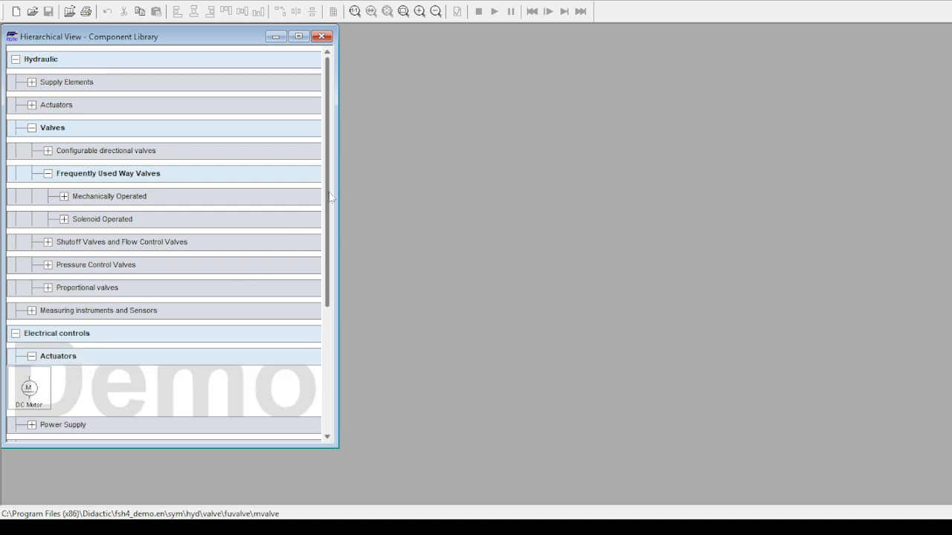
drag(332, 197, 343, 297)
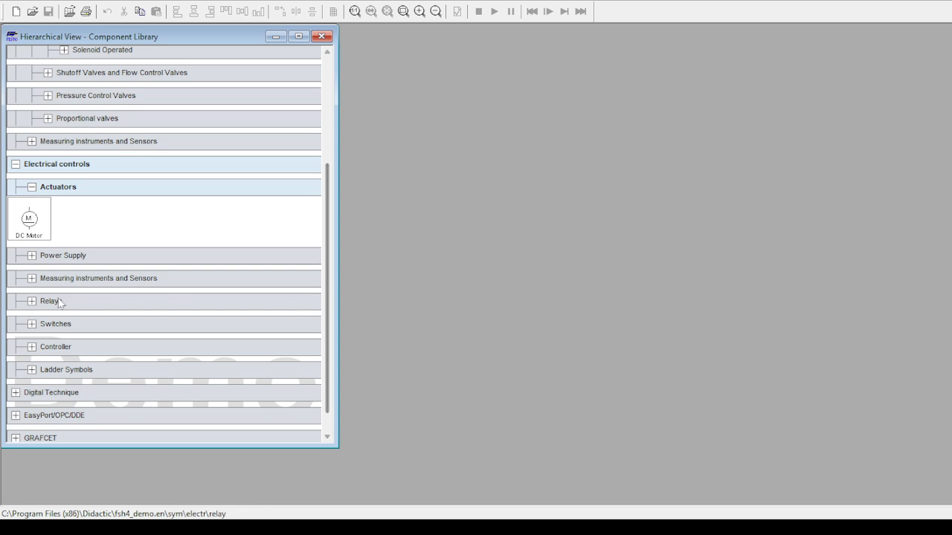
click(46, 258)
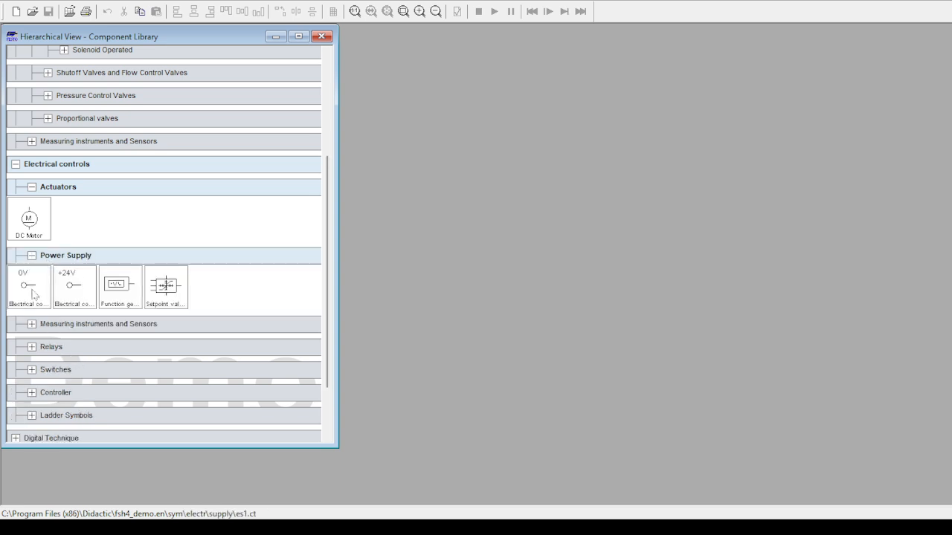
click(73, 256)
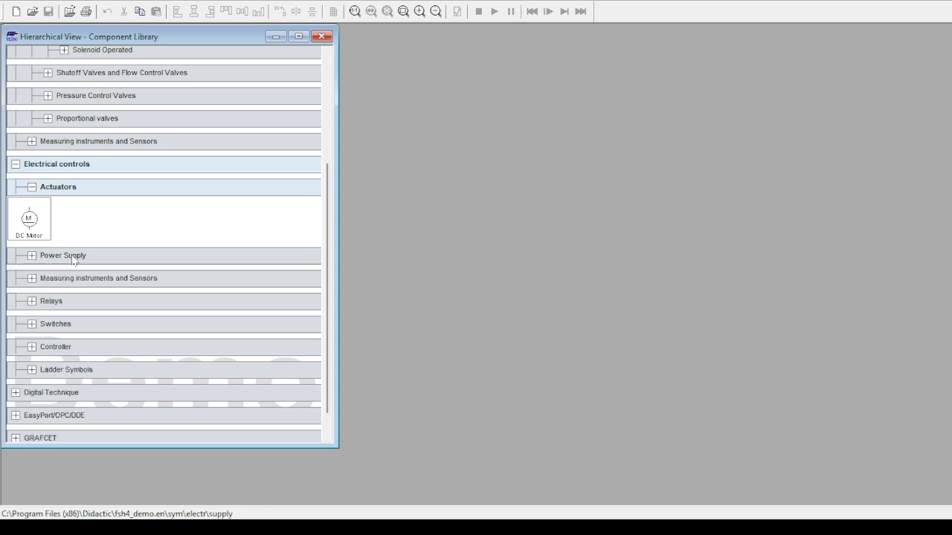
Examine the Relays in Electrical controls, and collapse the electrical Relays and Actuators groups
click(64, 303)
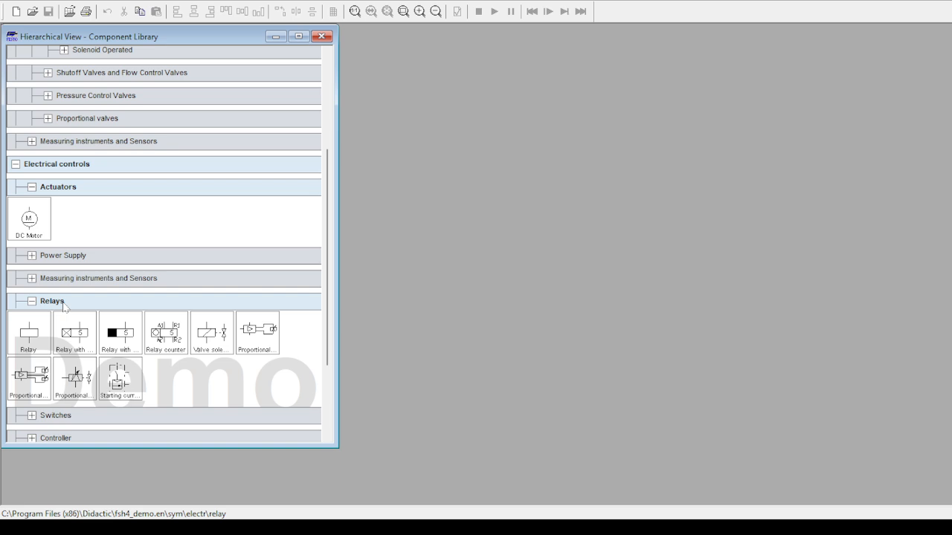
click(64, 303)
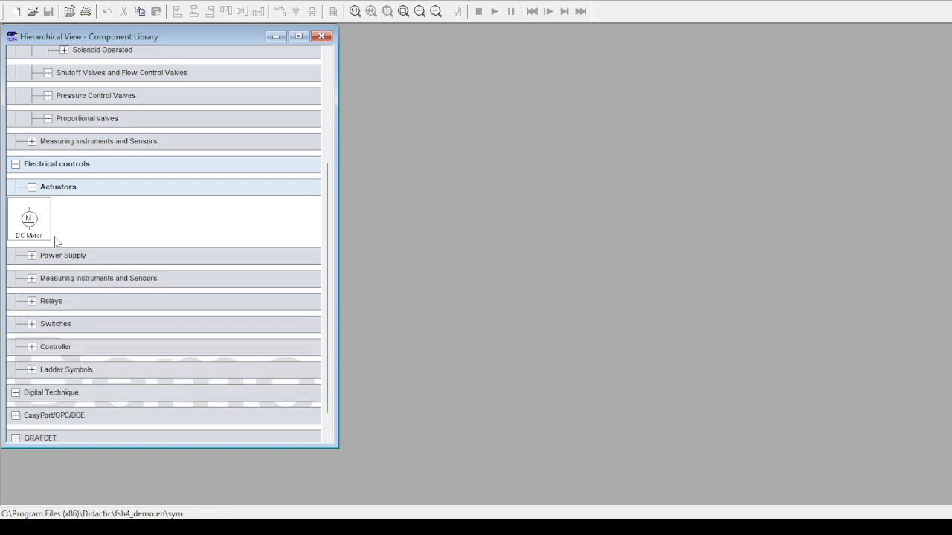
click(54, 190)
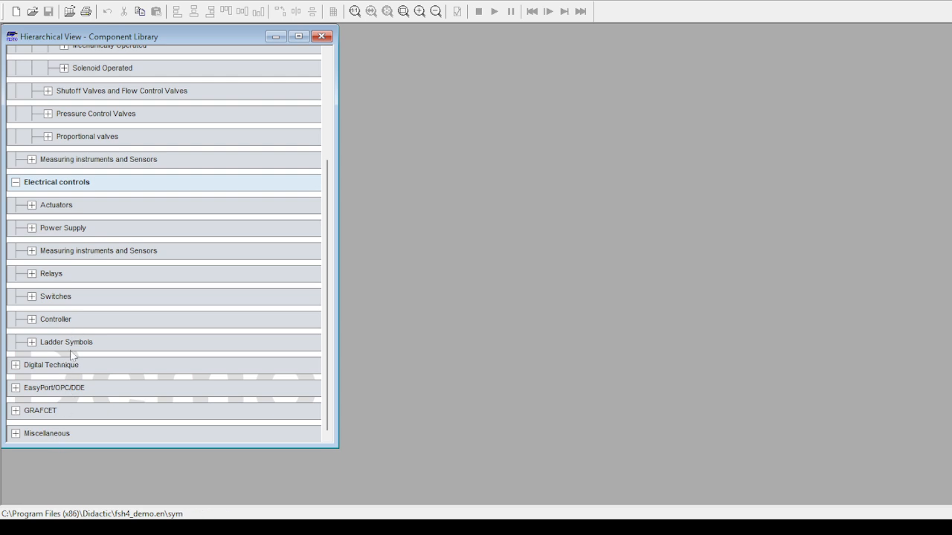
scroll(334, 115, up, 3)
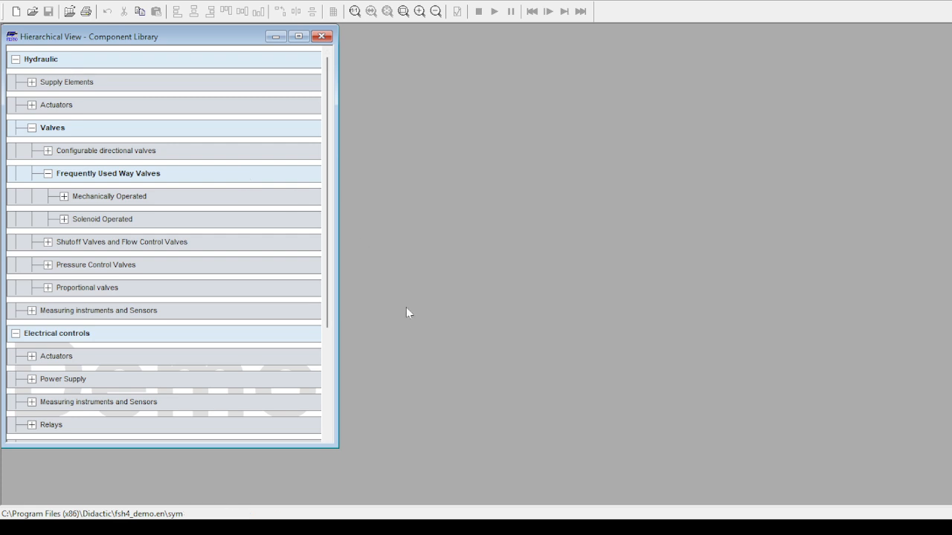
click(272, 528)
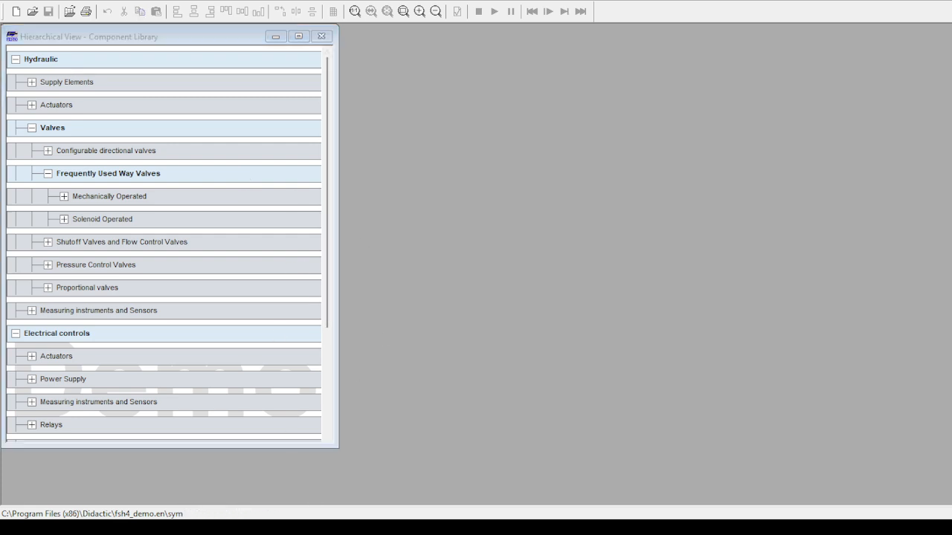